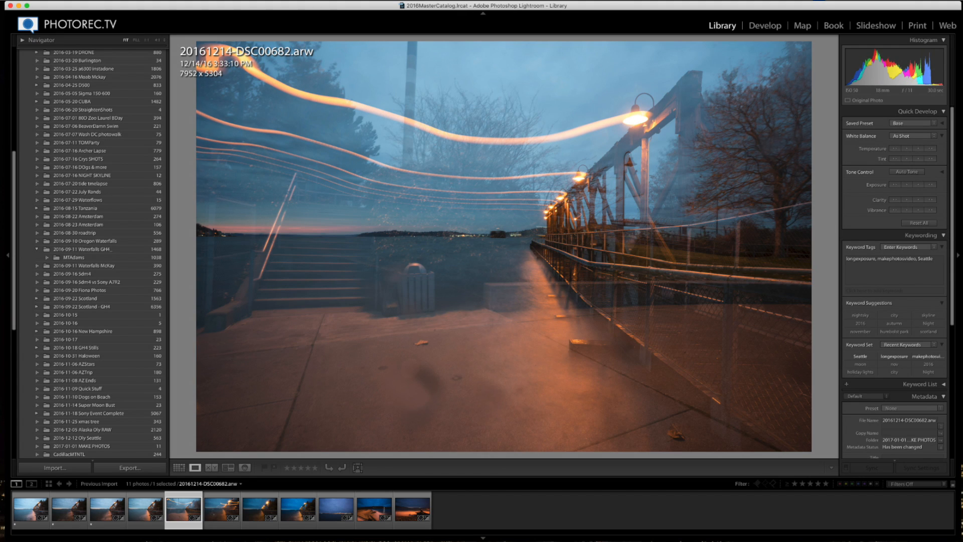
- Step through the imported evening pier photos to review them
key(Right)
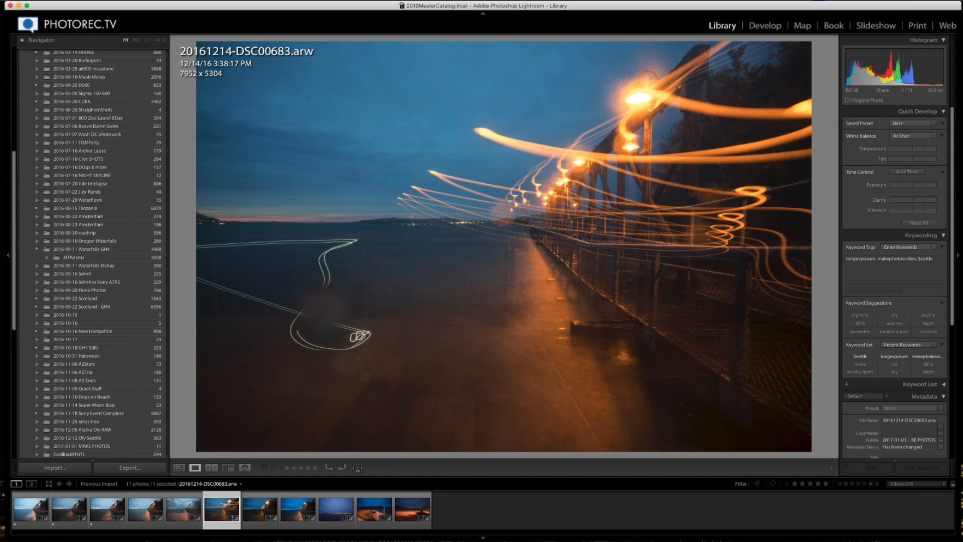
key(Right)
key(Right)
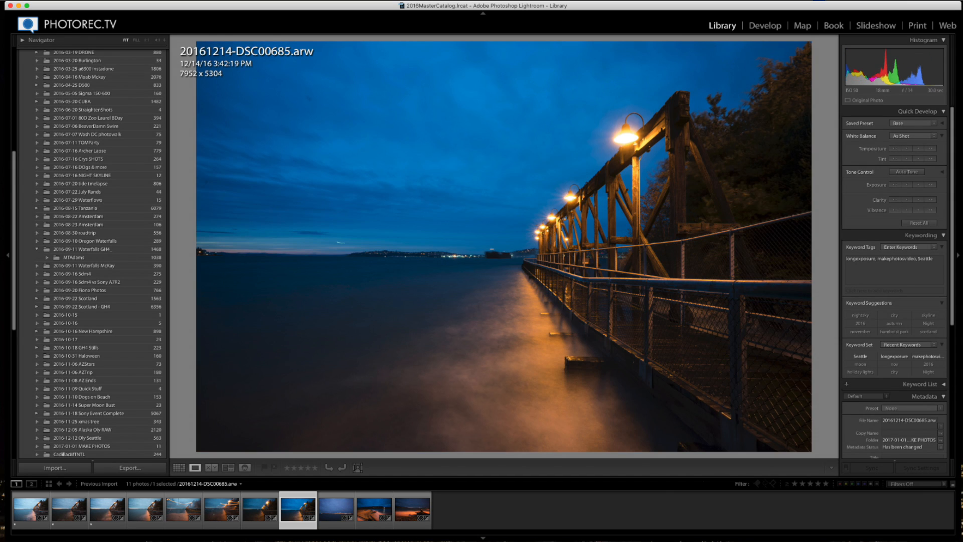
key(Right)
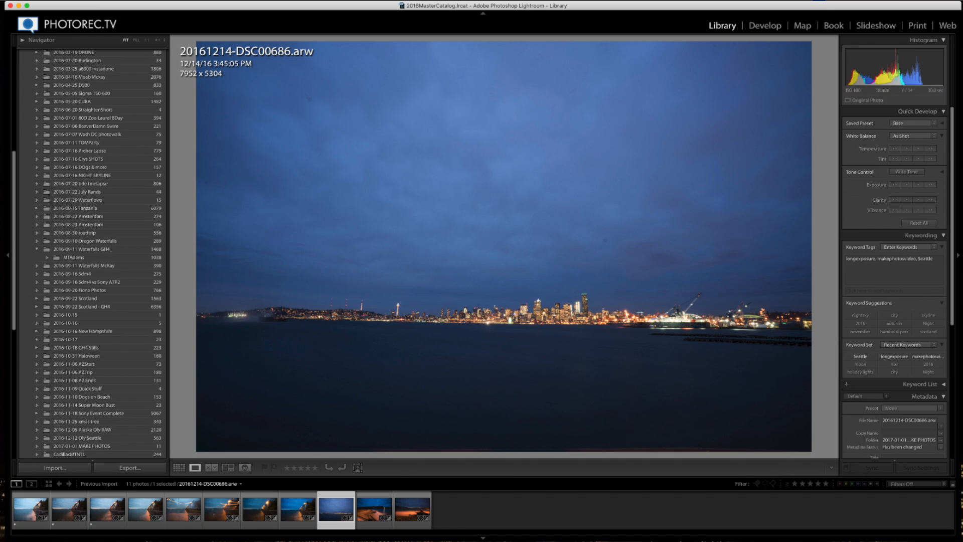
key(Right)
key(Left)
key(Left)
key(Right)
key(Left)
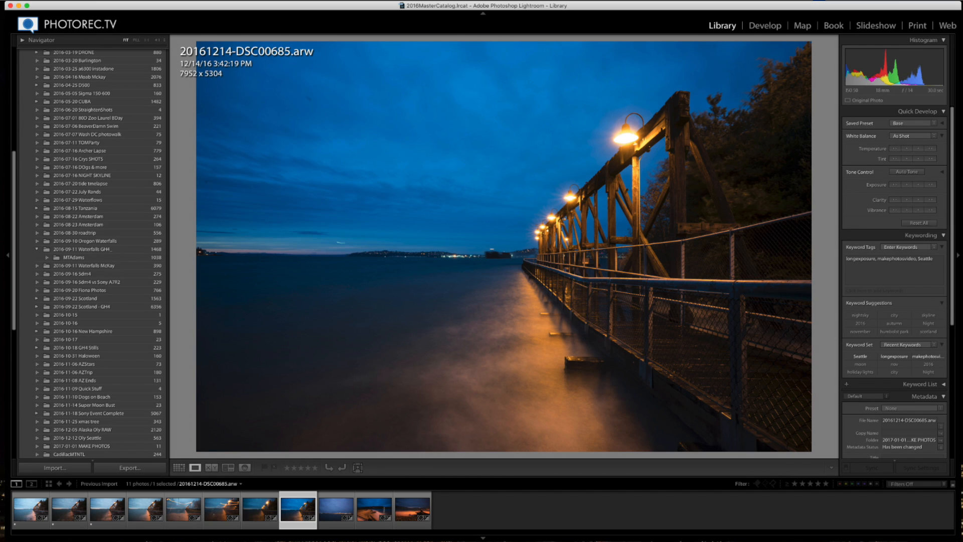
- Give the lit pier photo a one-star rating and filter the filmstrip by star rating
key(1)
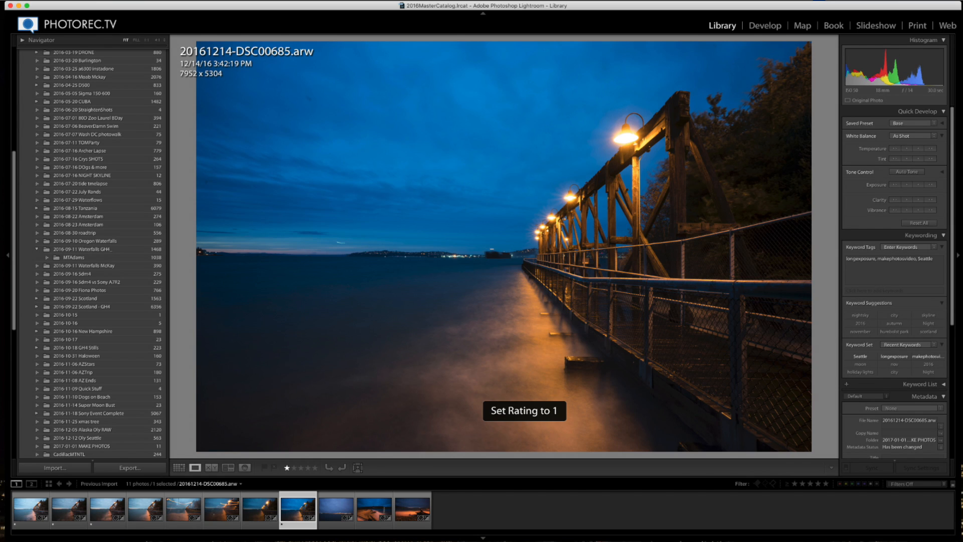
click(795, 484)
click(795, 484)
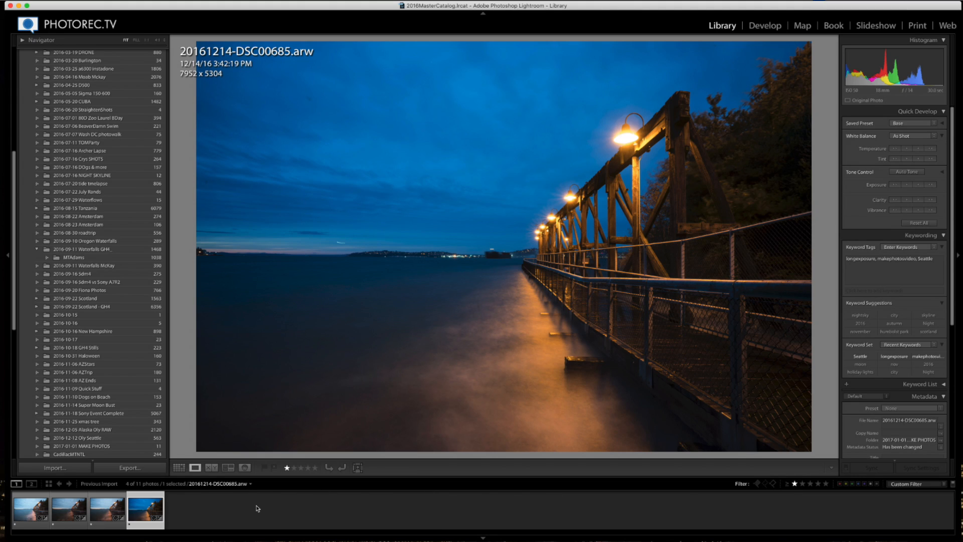
- Switch to Develop and lower the white balance temperature to 2,300
click(762, 27)
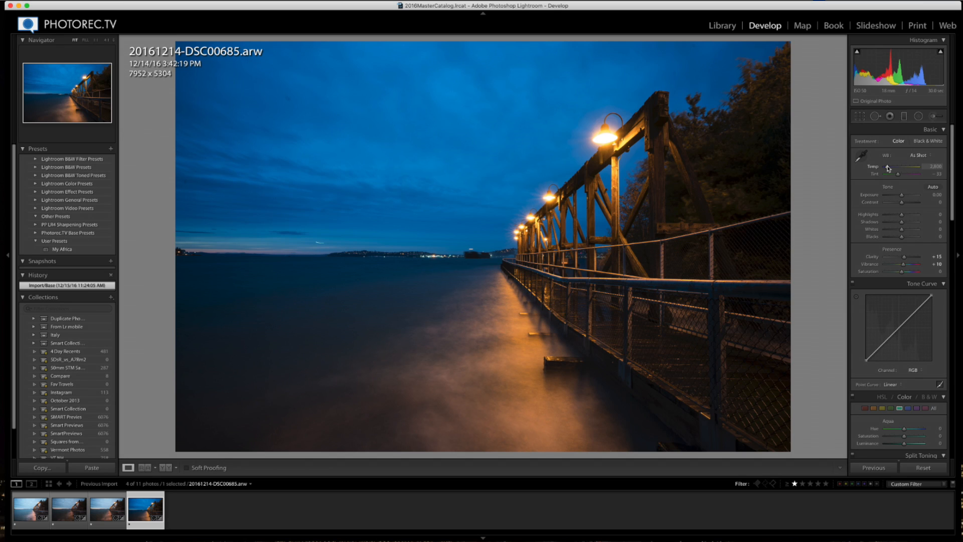
drag(887, 168, 886, 167)
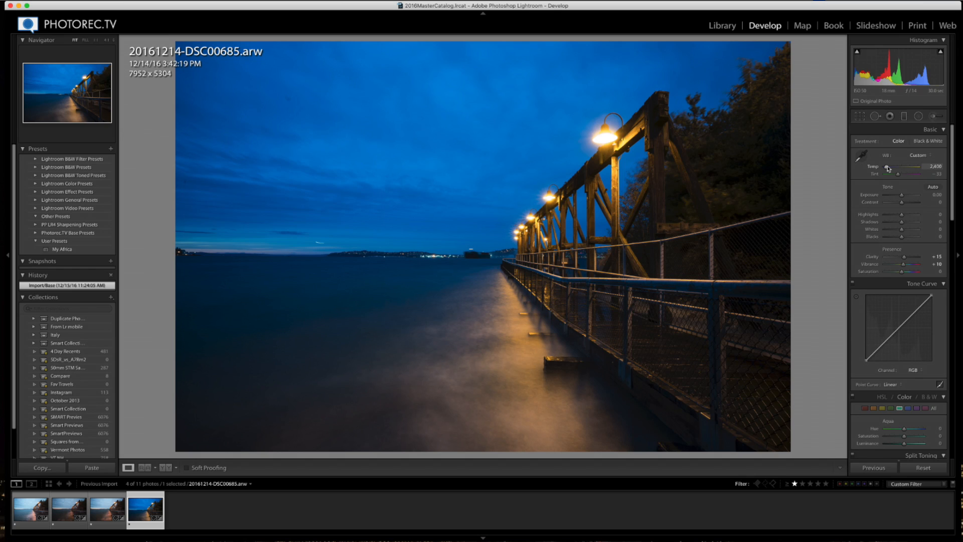
drag(887, 167, 885, 167)
- Reduce the yellow saturation to -70 and convert the photo to black and white
click(881, 408)
scroll(886, 415, down, 2)
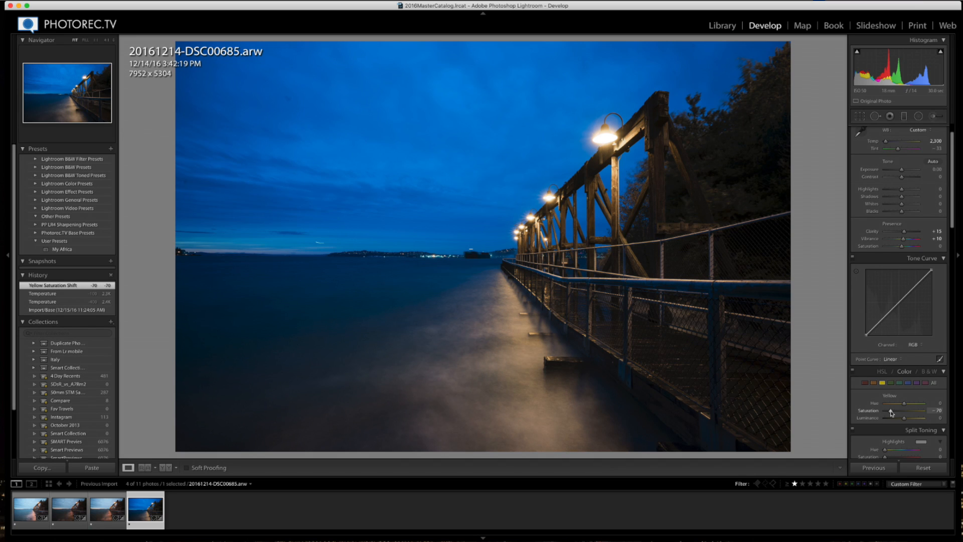
scroll(903, 251, up, 2)
click(927, 141)
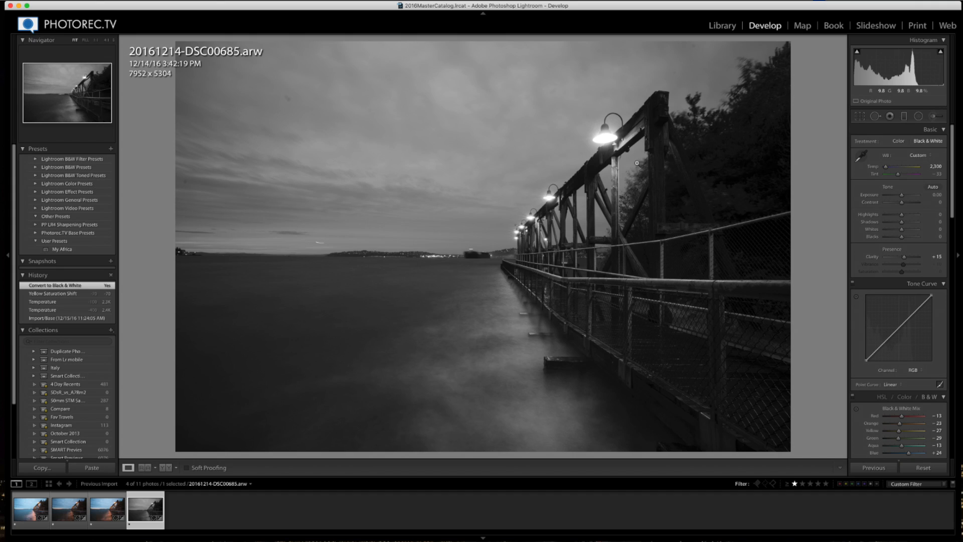
- Apply the same settings to the previous pier photo, check it, and return to the lit pier photo
key(Left)
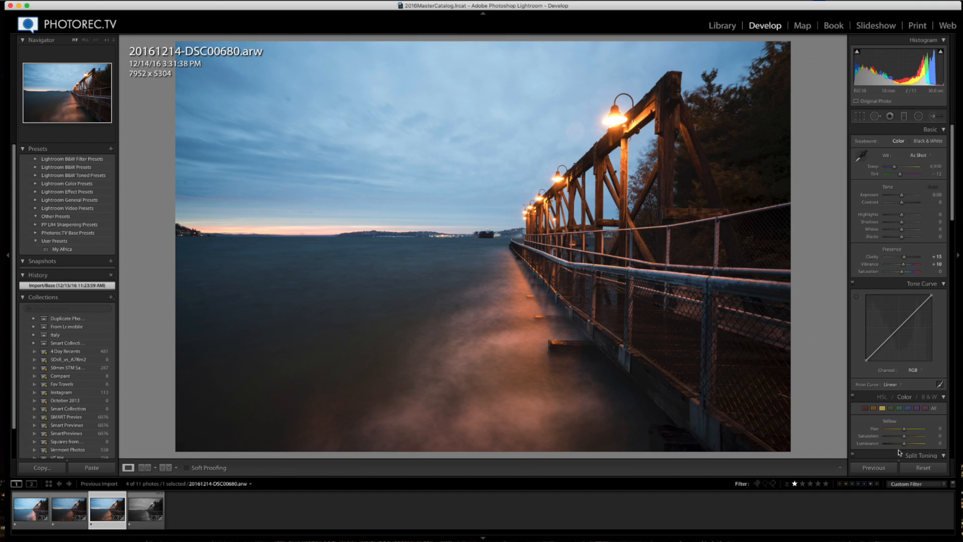
click(880, 468)
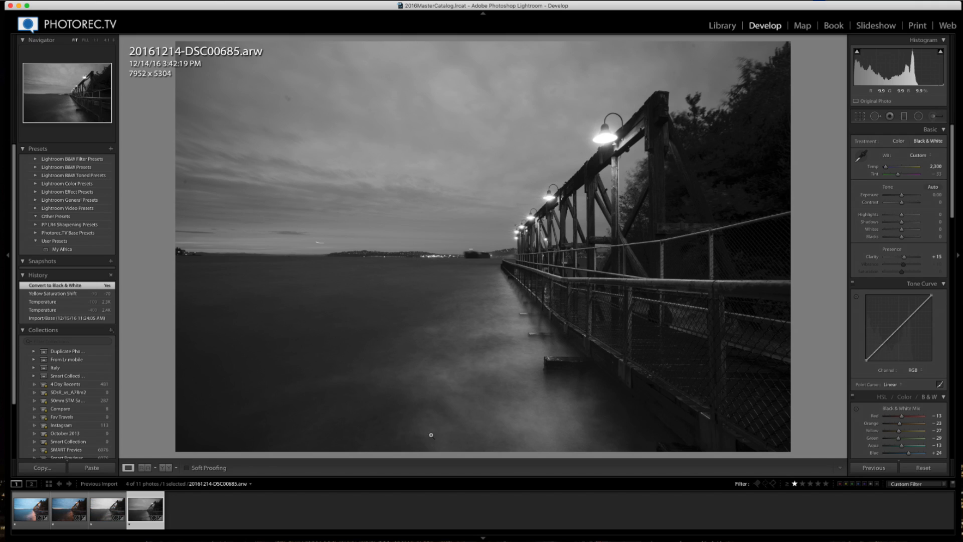
click(103, 514)
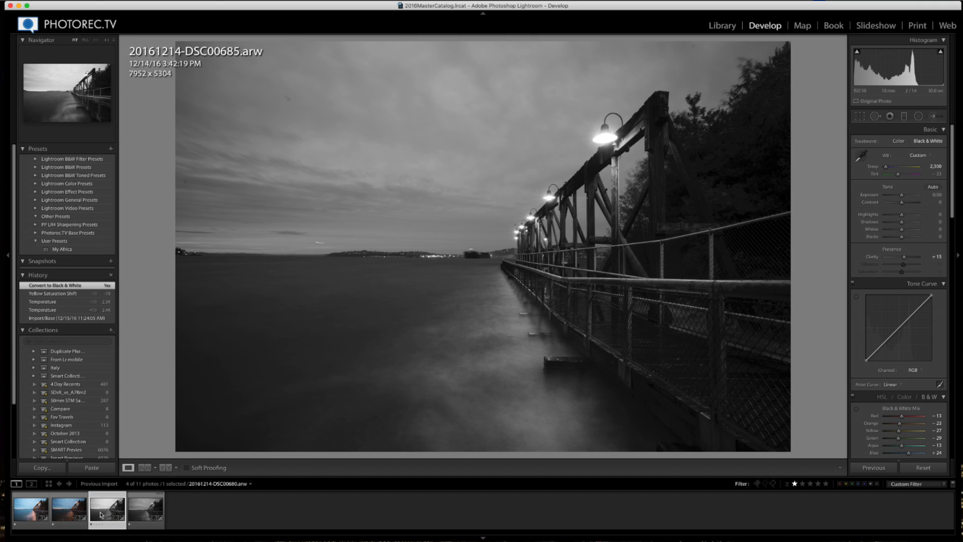
click(143, 512)
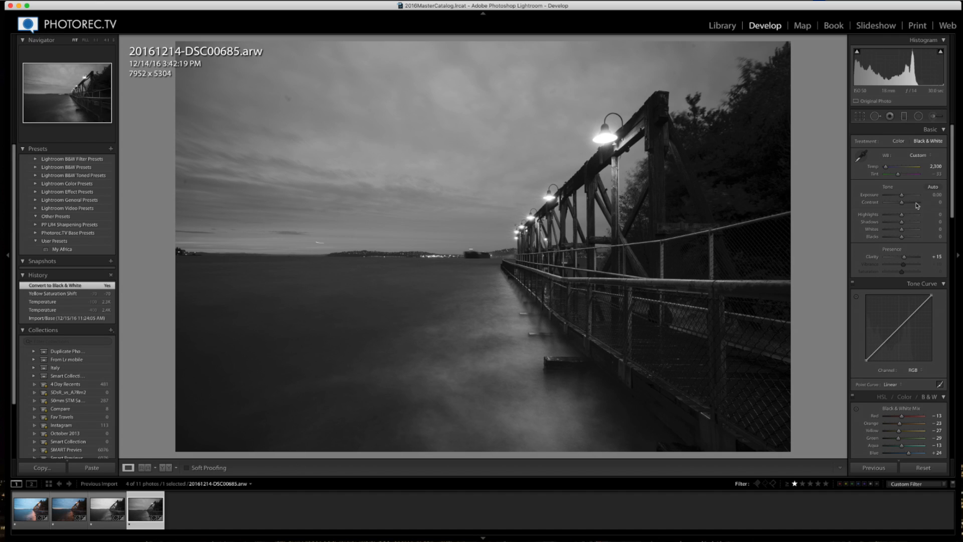
- Raise the exposure to +0.90
key(Up)
key(Up)
key(Up)
key(Up)
key(Up)
key(Up)
key(Up)
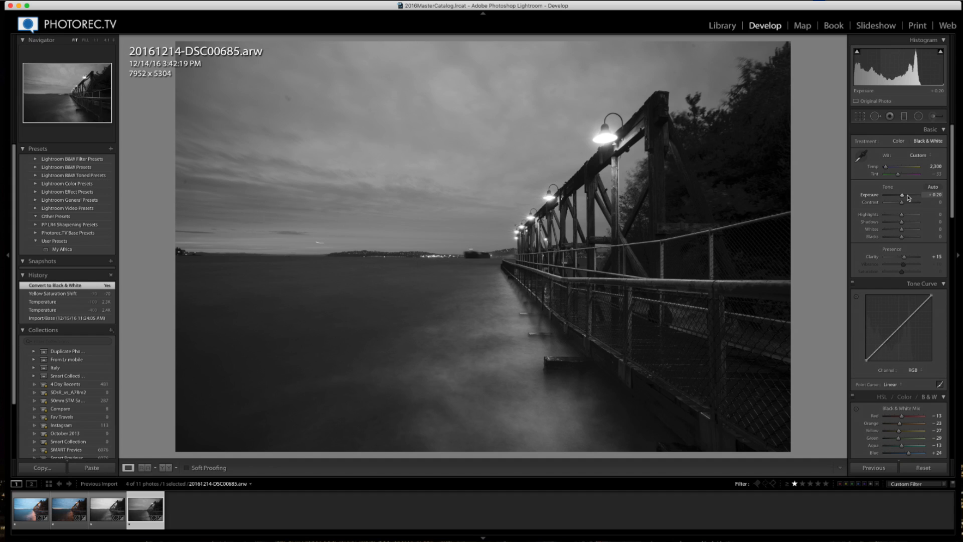
key(Up)
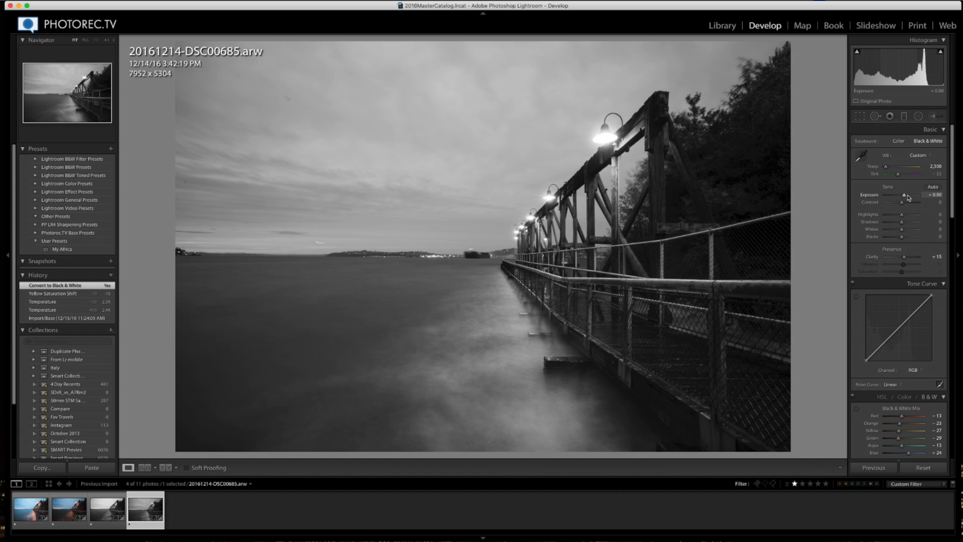
key(Up)
key(Up)
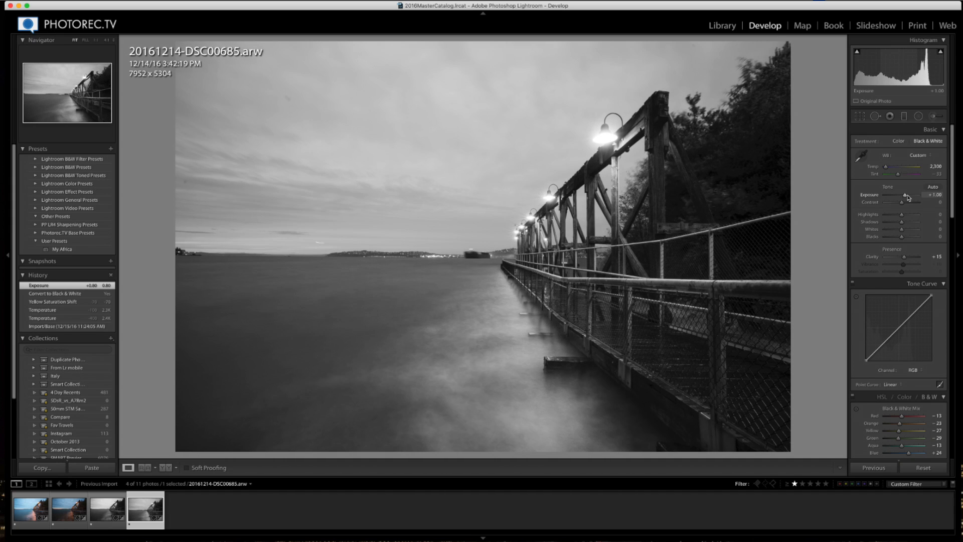
key(Down)
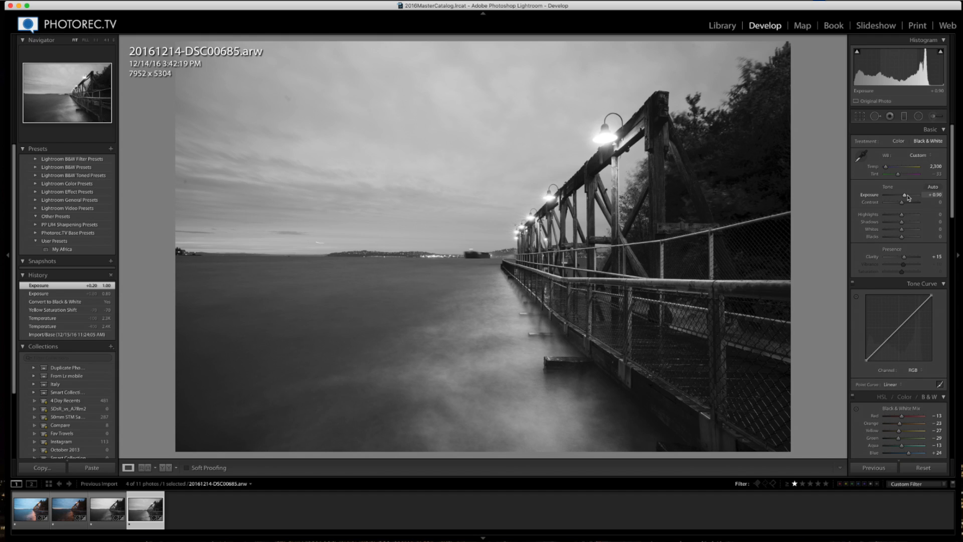
- Set the contrast to +15 and the clarity to +45
key(Up)
key(Up)
key(Up)
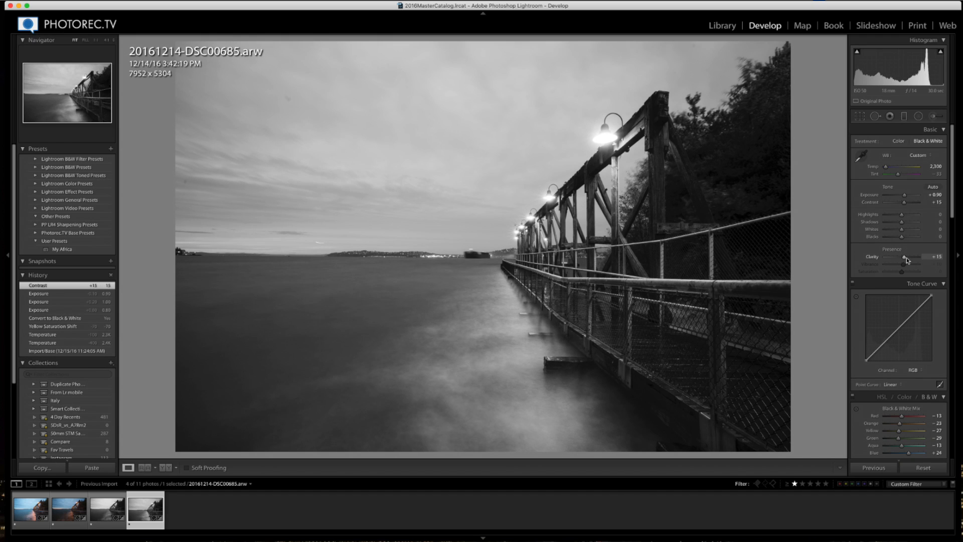
key(Up)
key(Up)
key(Up)
key(Up)
key(Up)
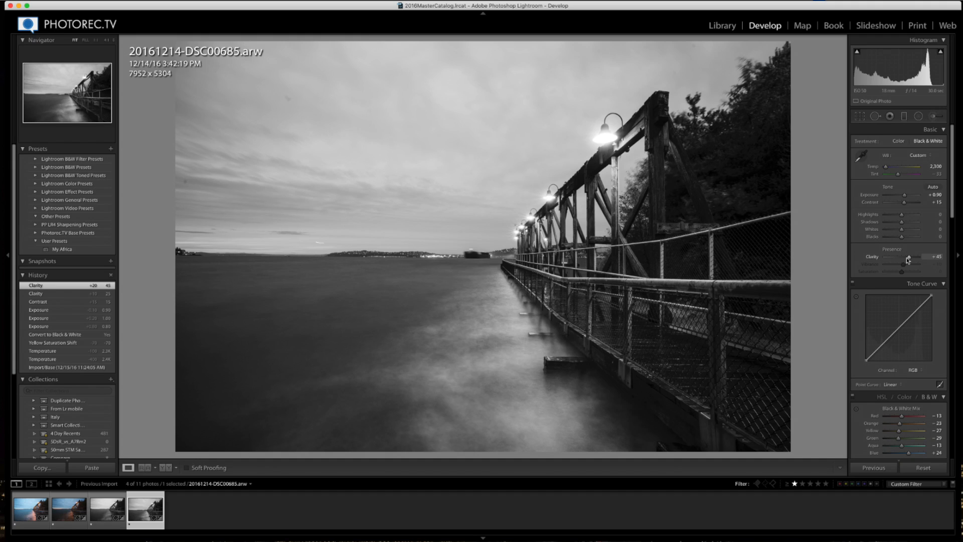
- Set shadows to +30 and highlights to -20, then auto-set whites to +5 and blacks to -5
click(905, 224)
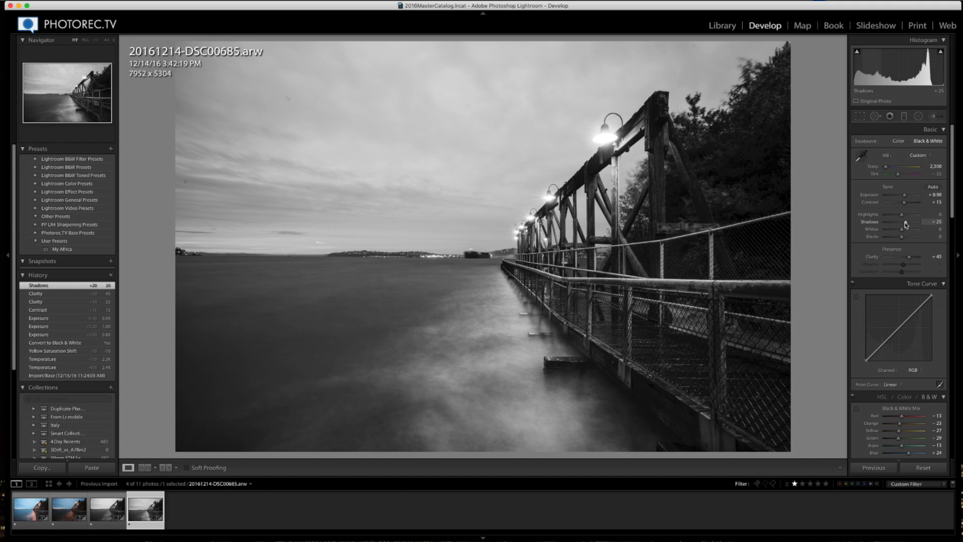
key(Down)
key(Down)
key(Down)
key(Down)
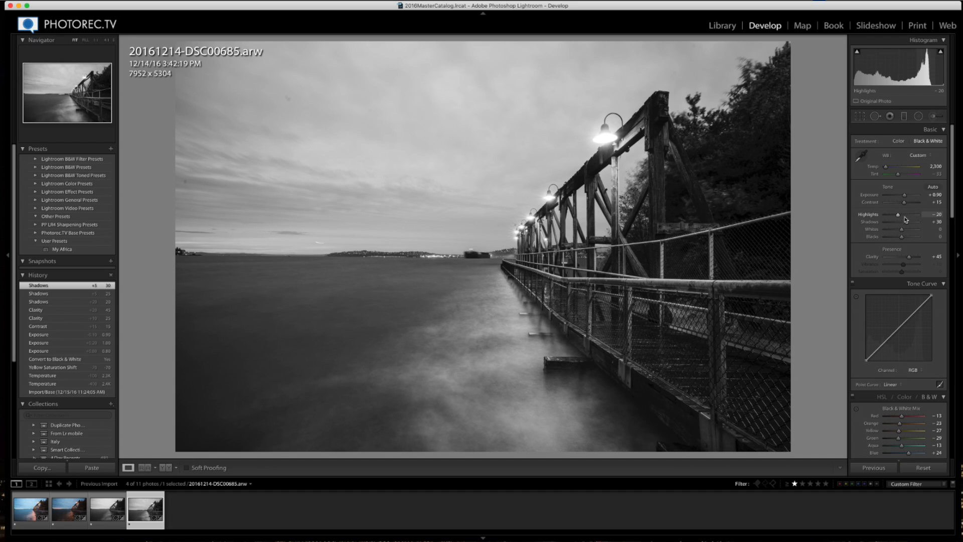
shift+double_click(903, 236)
shift+double_click(902, 229)
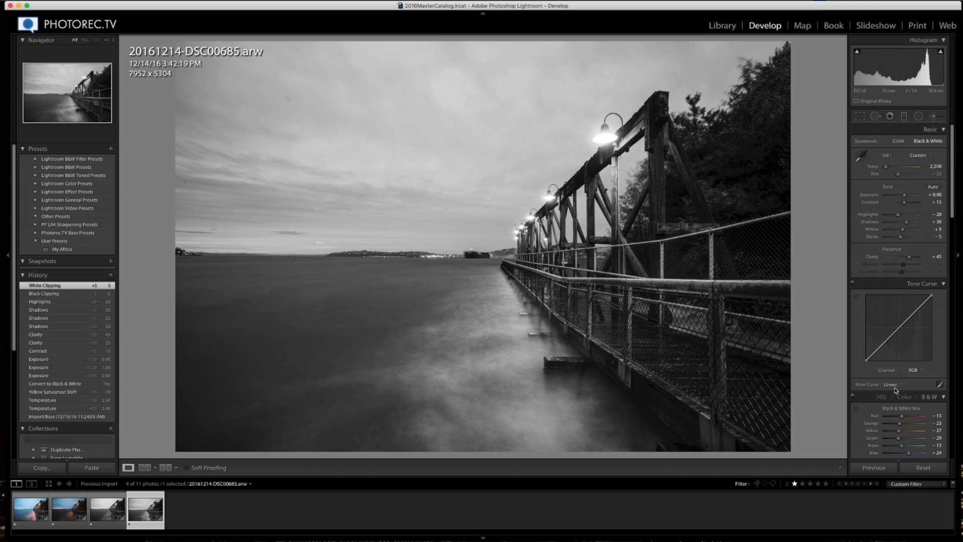
- Heal three dust spots in the sky and along the top edge with the Spot Removal tool
click(875, 119)
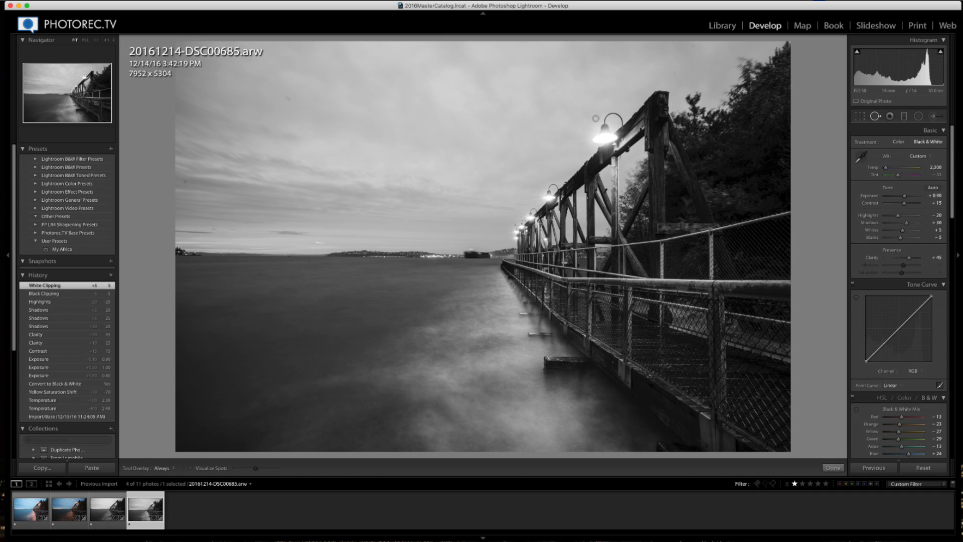
click(286, 96)
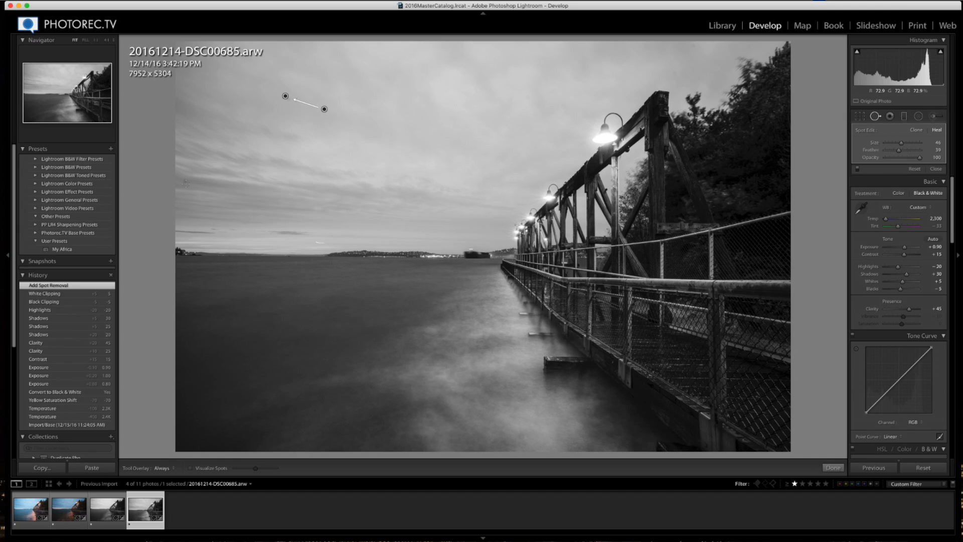
click(185, 181)
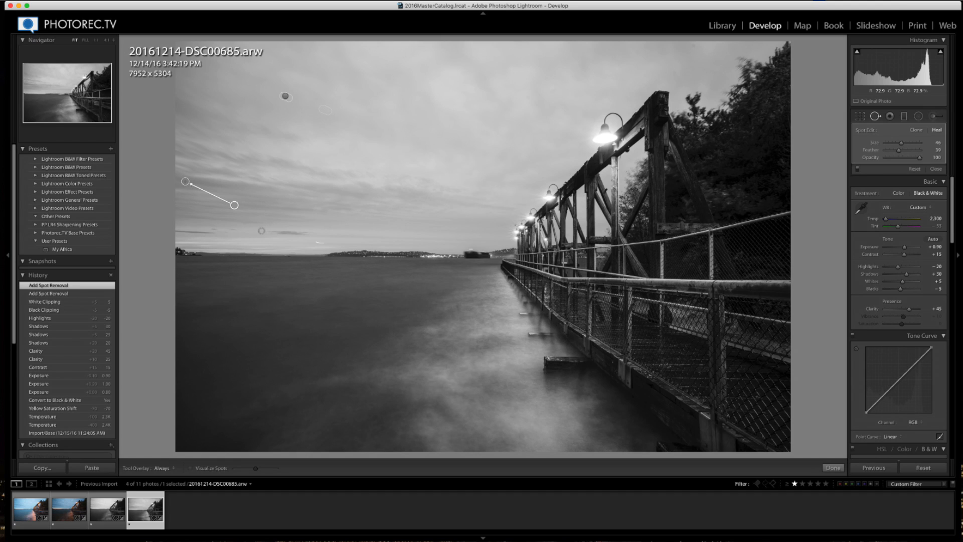
click(692, 45)
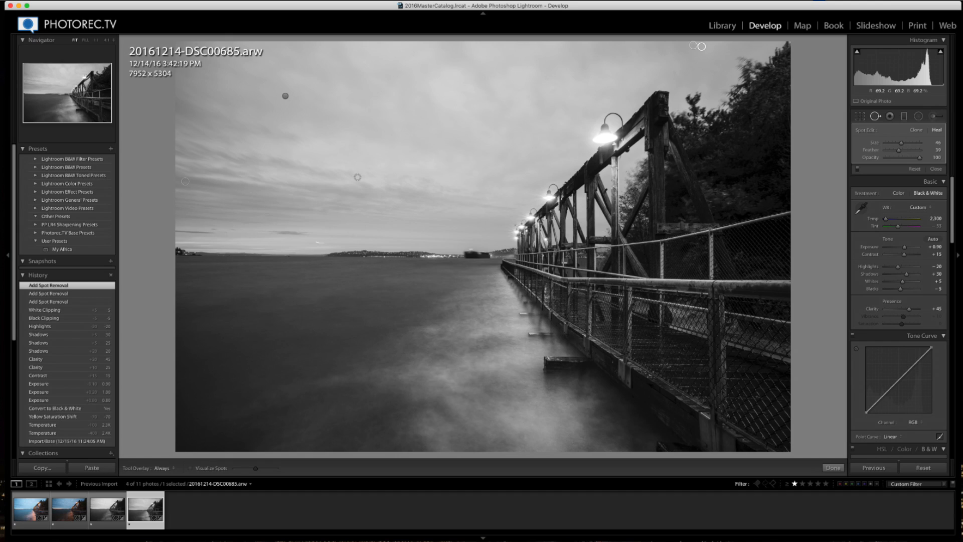
click(832, 468)
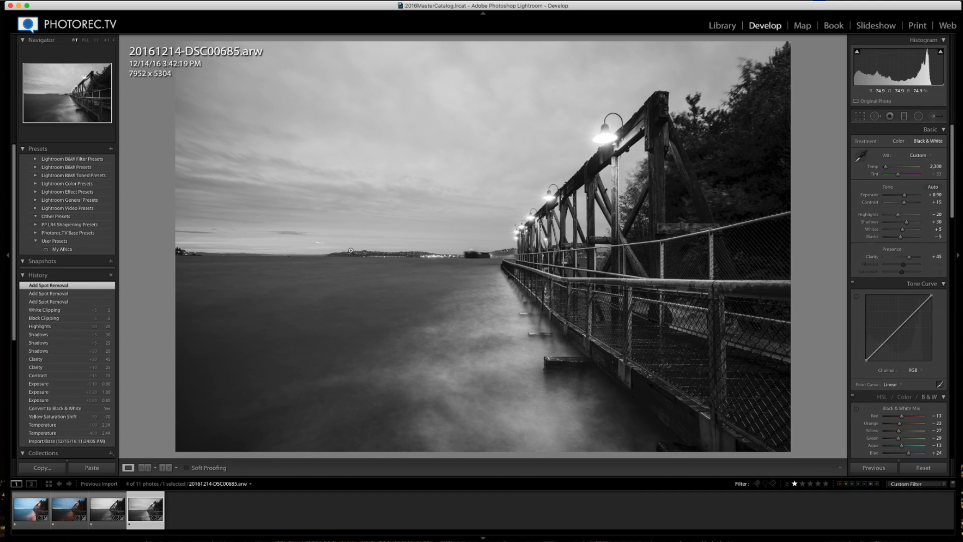
- Zoom in on the horizon and heal the light streak above the water with a size 21 spot brush
click(322, 244)
click(875, 116)
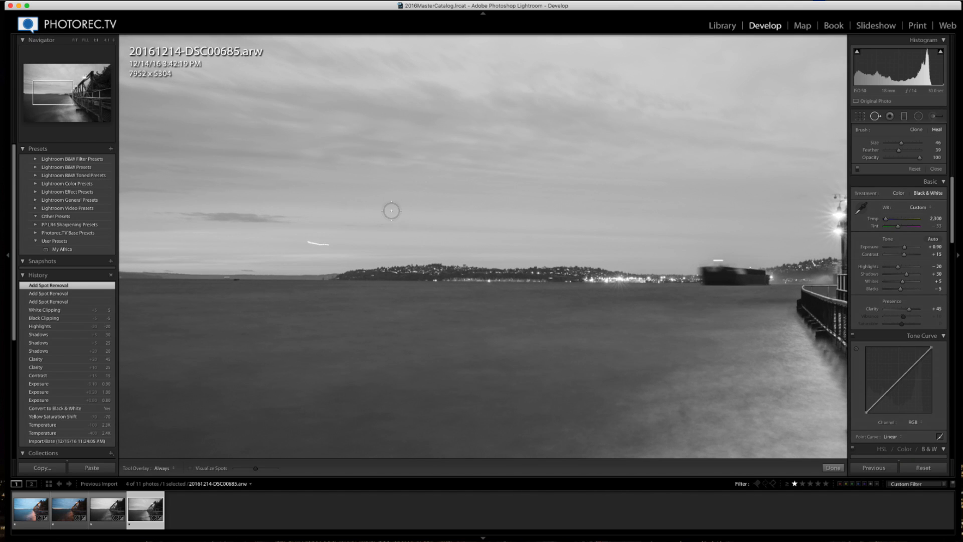
scroll(307, 240, down, 5)
drag(305, 241, 329, 244)
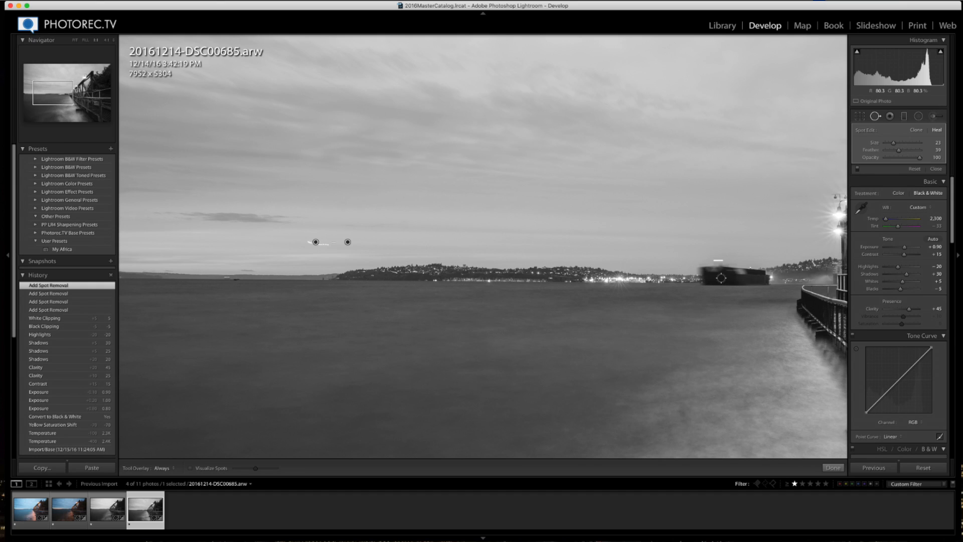
click(832, 467)
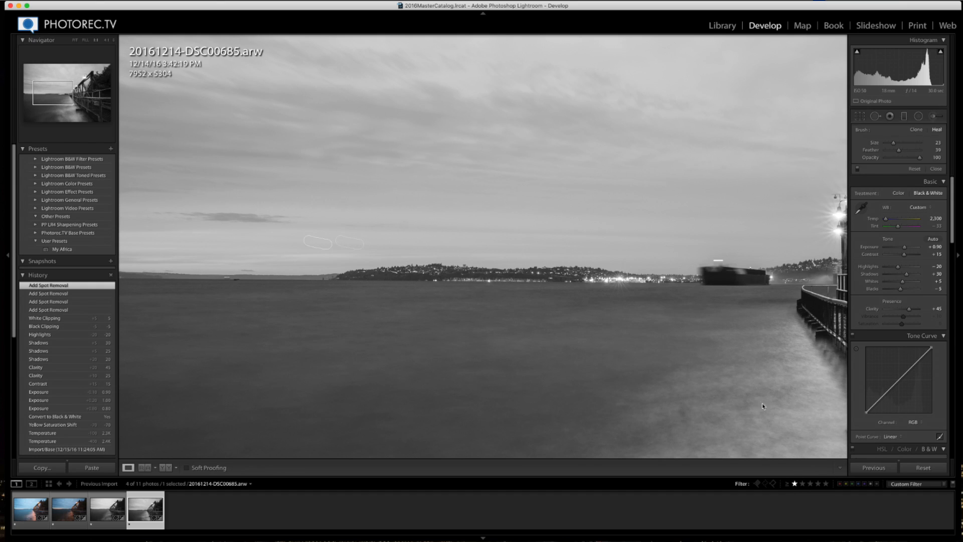
click(727, 331)
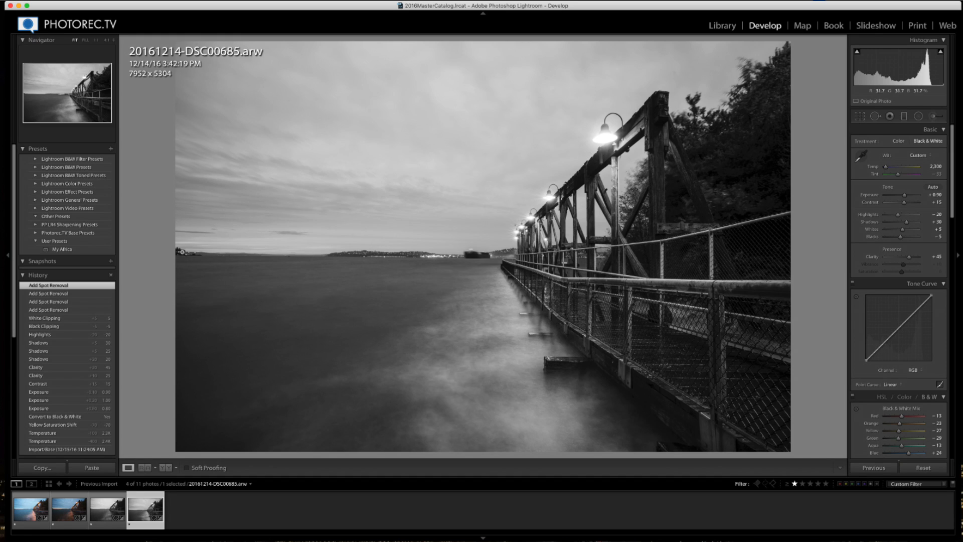
- Crop in slightly from the top-left corner to about 7609 x 5189 pixels
click(859, 116)
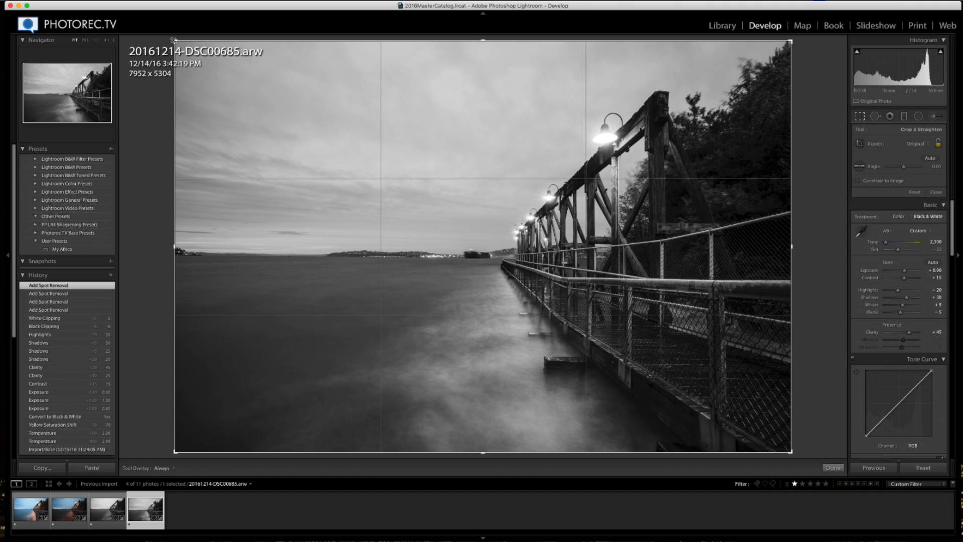
drag(174, 40, 187, 44)
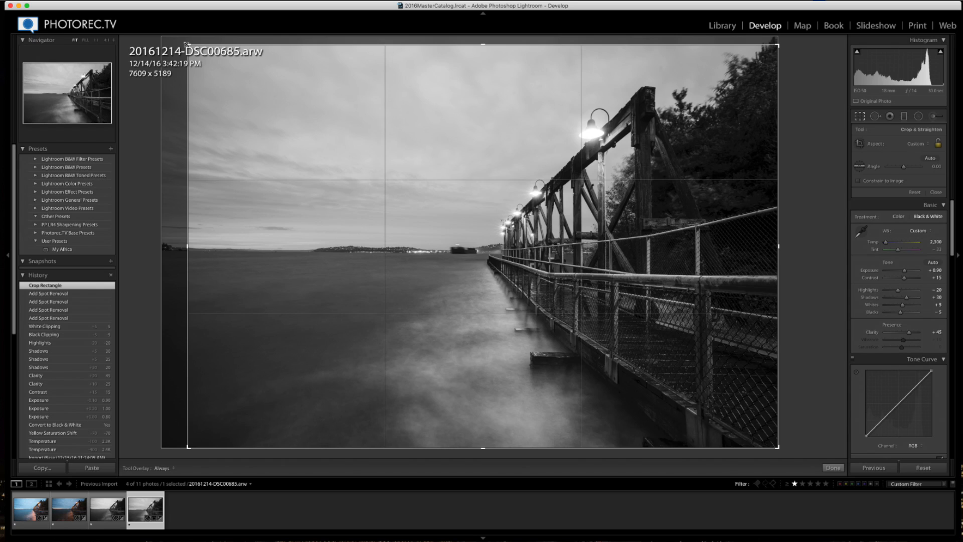
key(r)
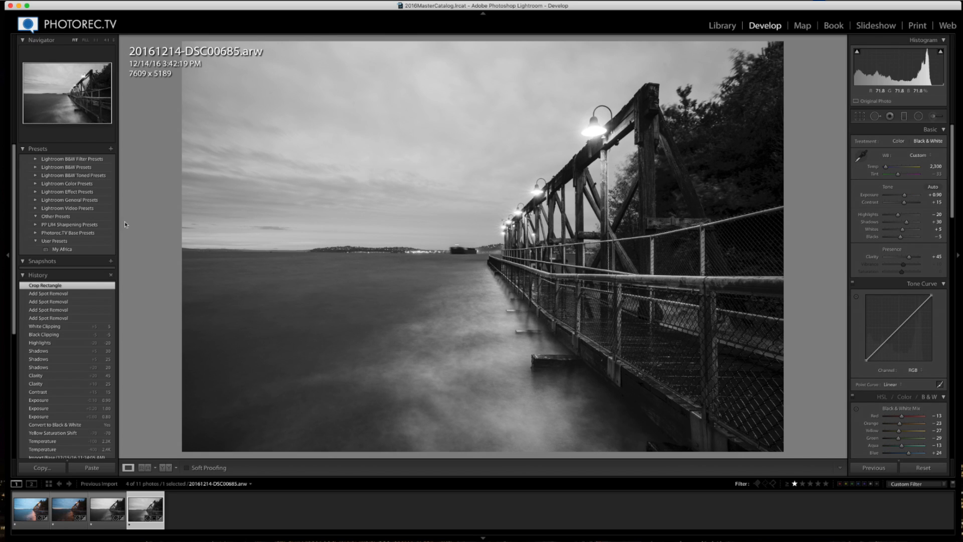